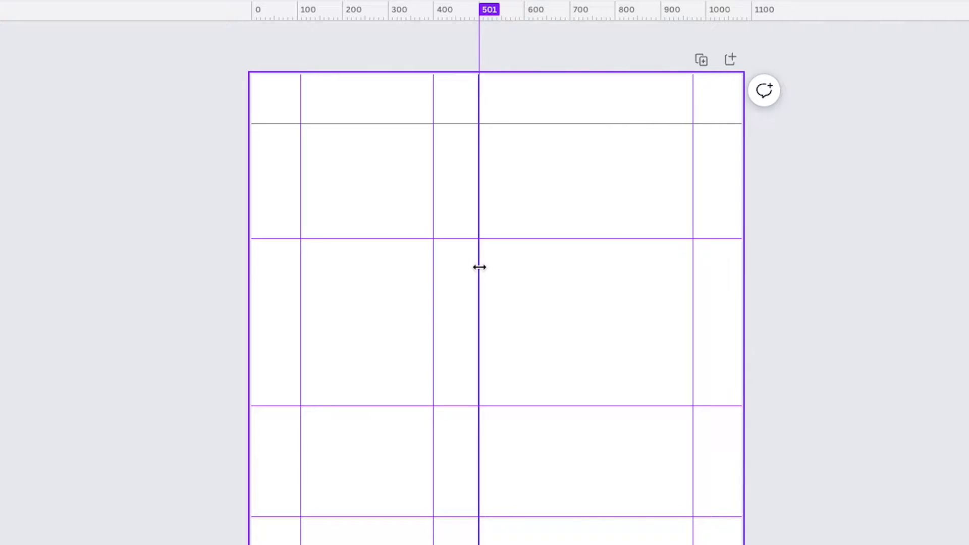
Show rulers and guides on the square design through File > View settings
click(480, 267)
click(480, 275)
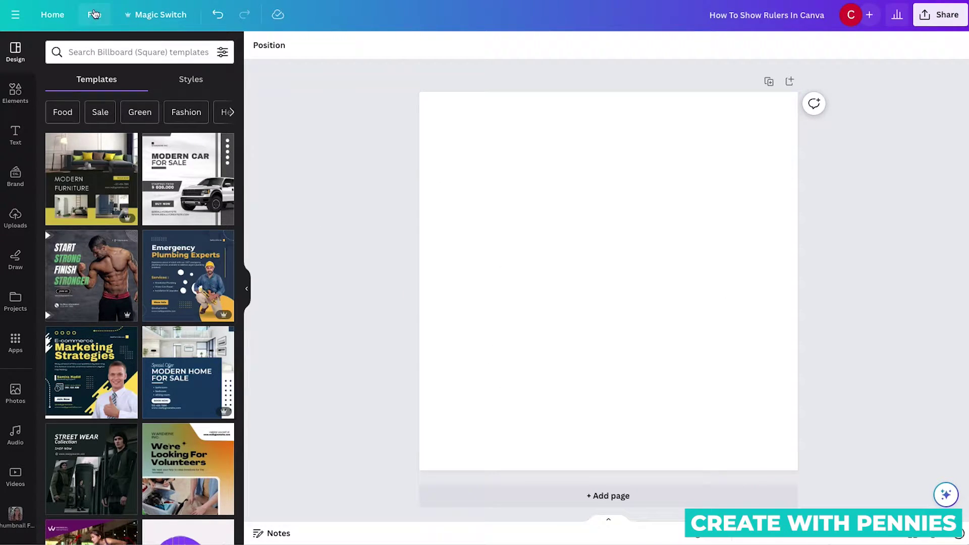
click(93, 24)
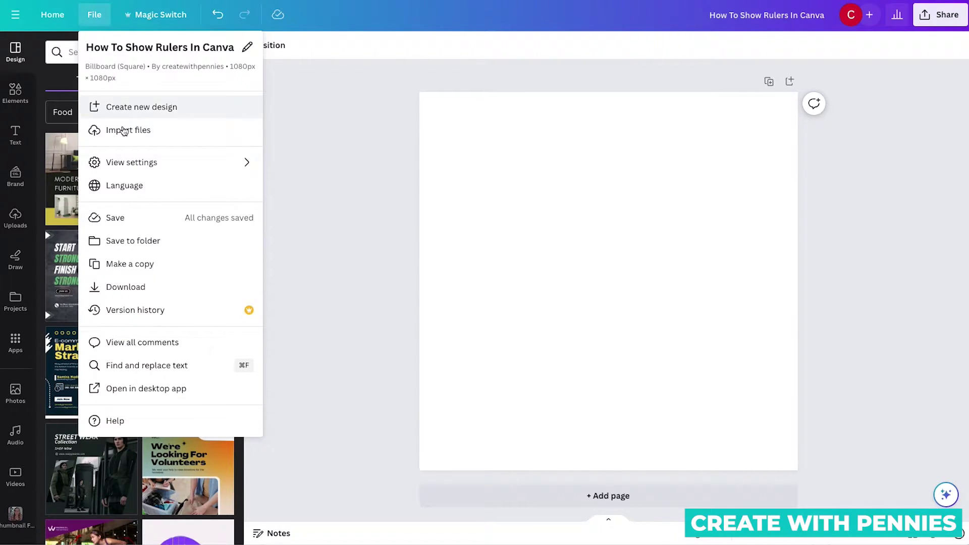
click(127, 169)
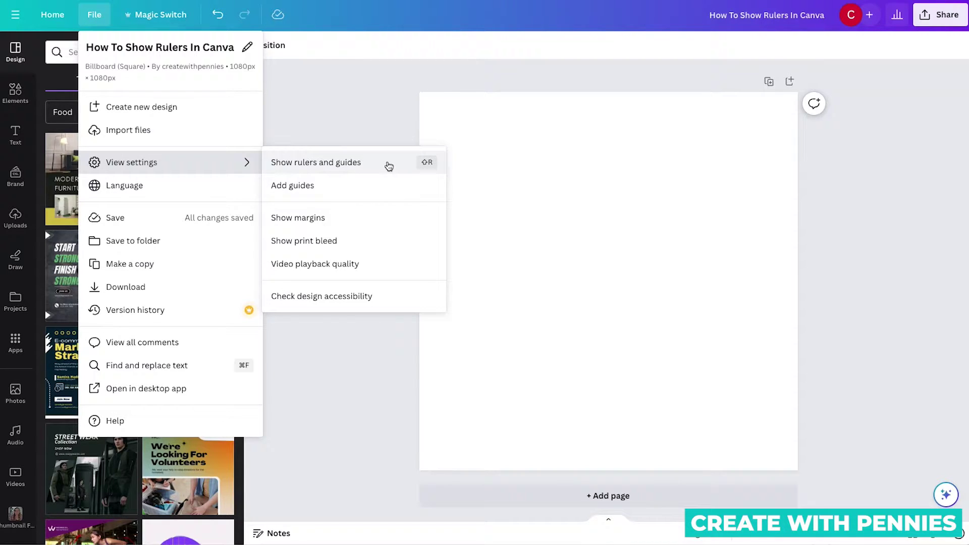
click(388, 166)
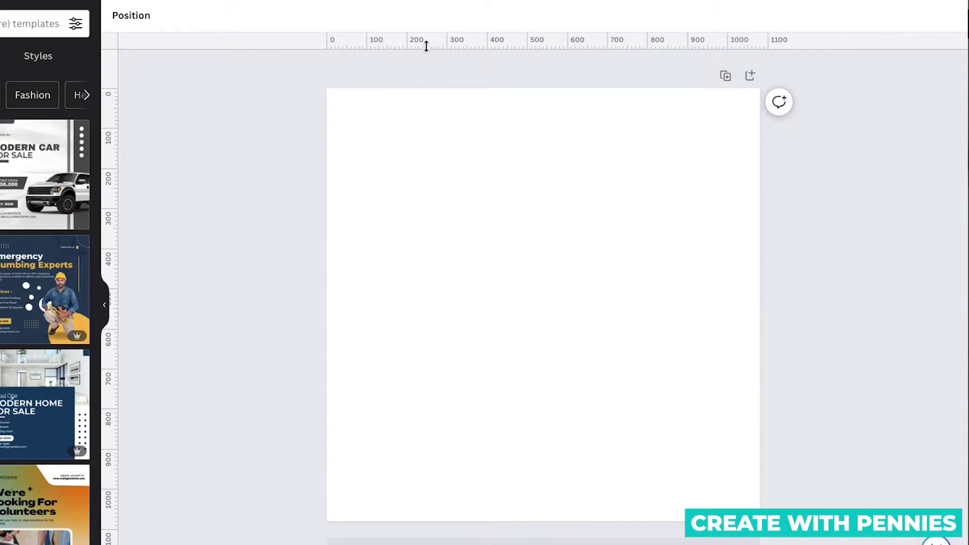
Drag out horizontal guides near 100, 350 and 950 and vertical guides near 100 and 950
drag(426, 48, 423, 132)
drag(113, 186, 369, 184)
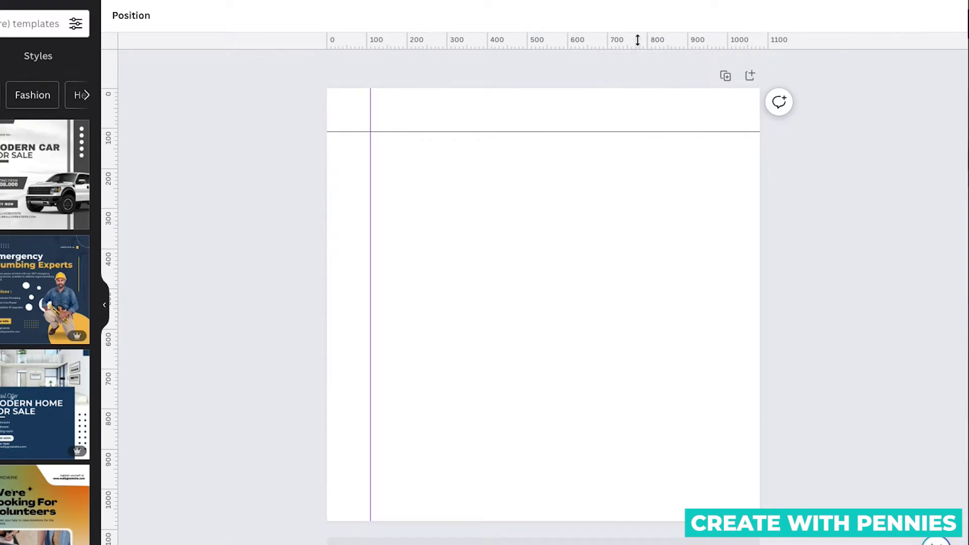
drag(114, 246, 717, 247)
drag(554, 47, 545, 479)
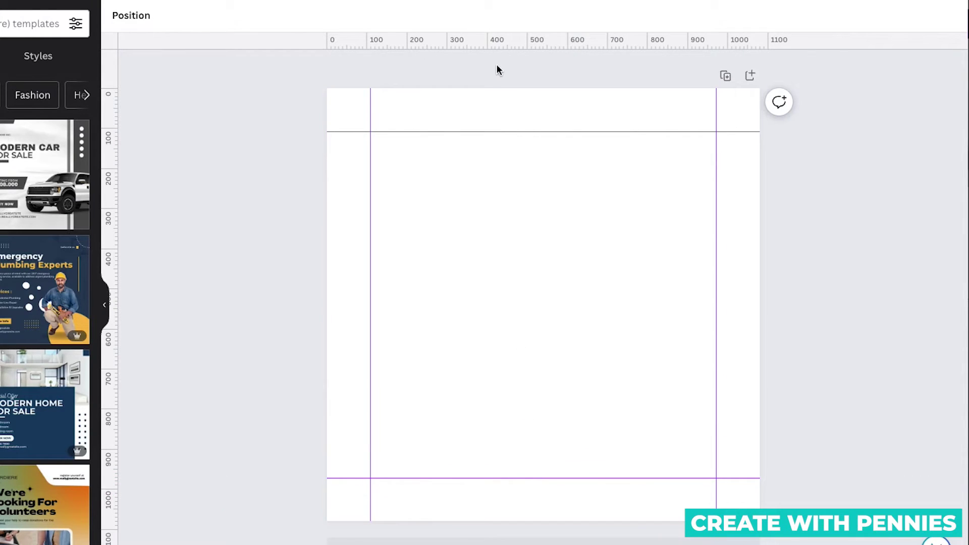
drag(495, 43, 493, 233)
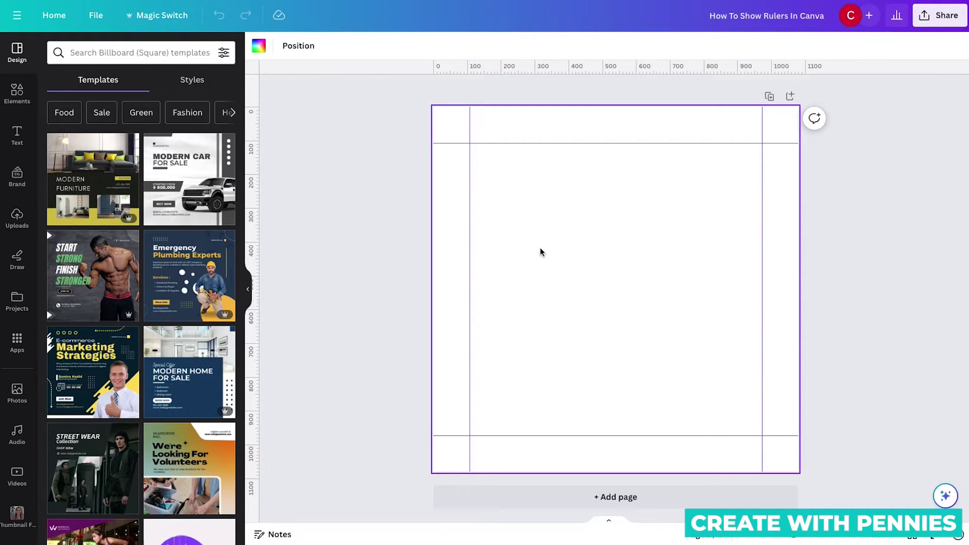
Add a horizontal guide near 400 from the canvas Guides menu
right_click(540, 249)
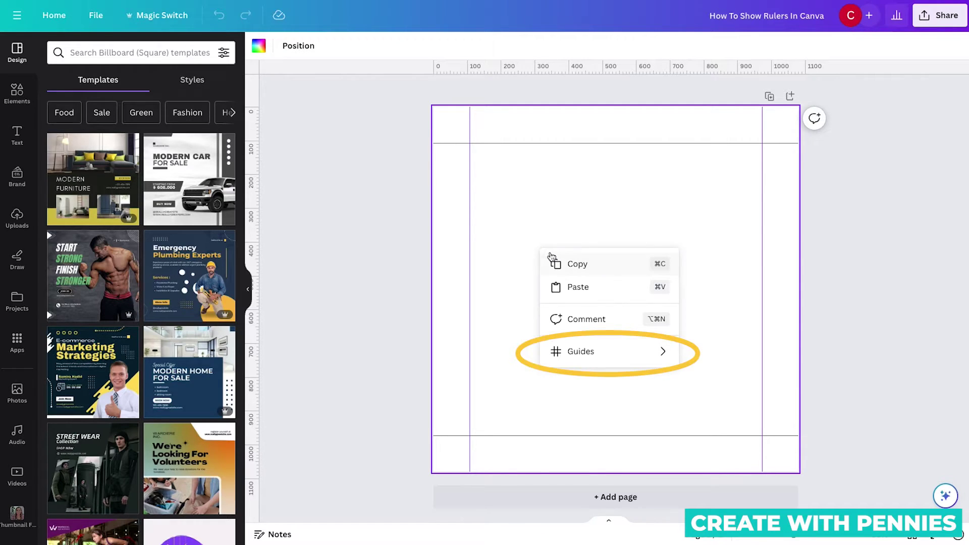
mouse_move(576, 352)
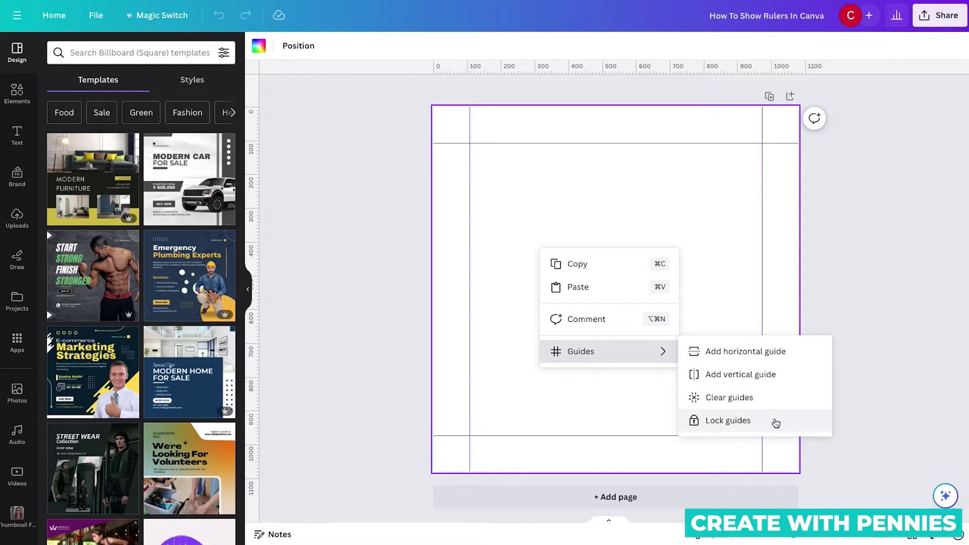
click(755, 353)
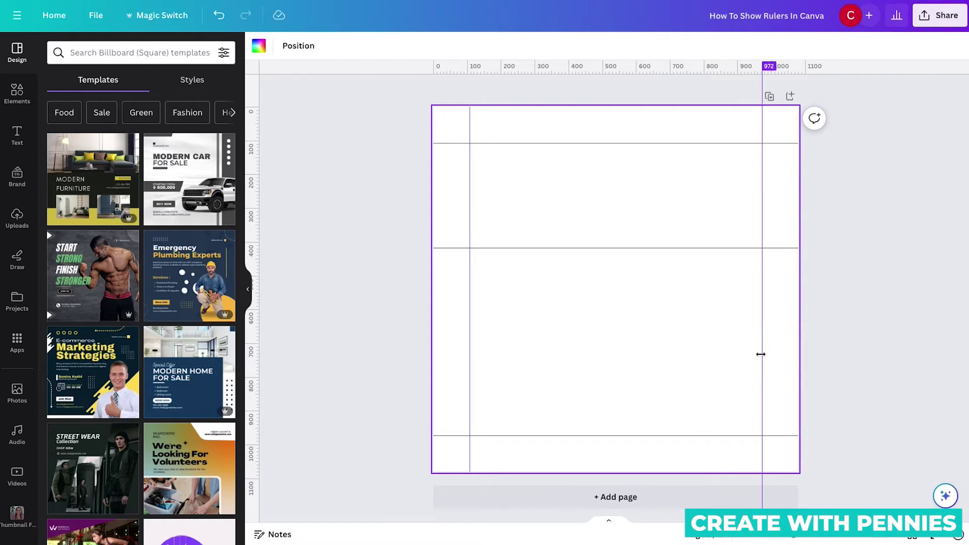
Add two vertical guides near 300 and 640 to split the page into columns
right_click(541, 290)
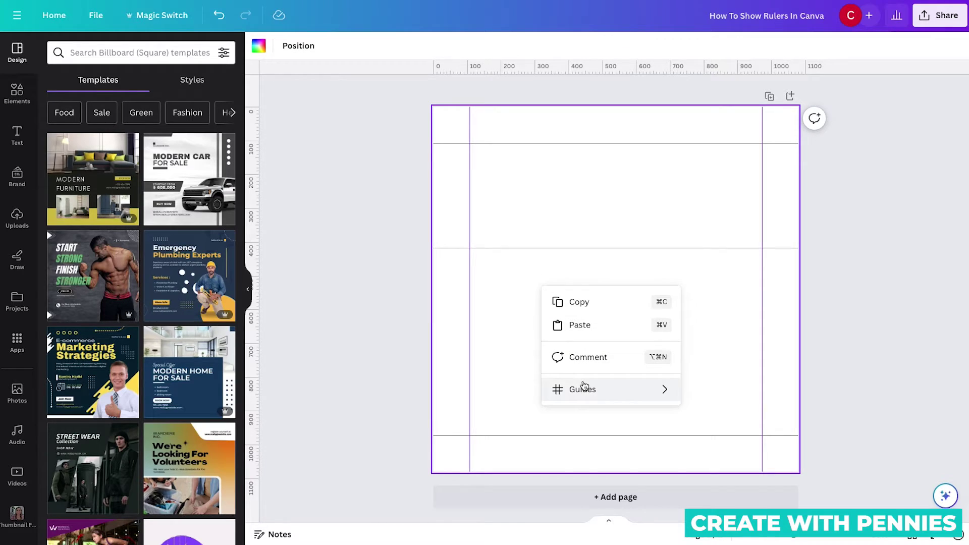
mouse_move(631, 391)
click(742, 413)
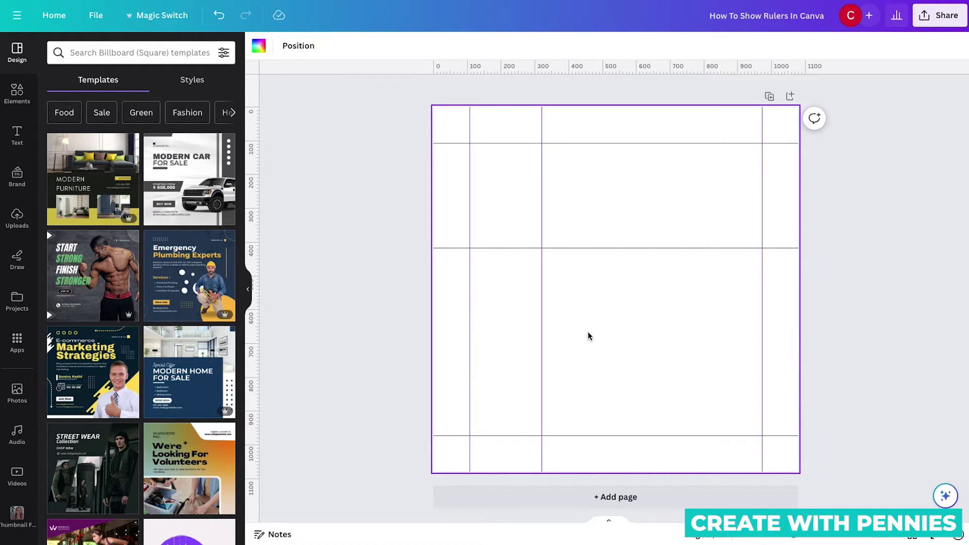
right_click(654, 184)
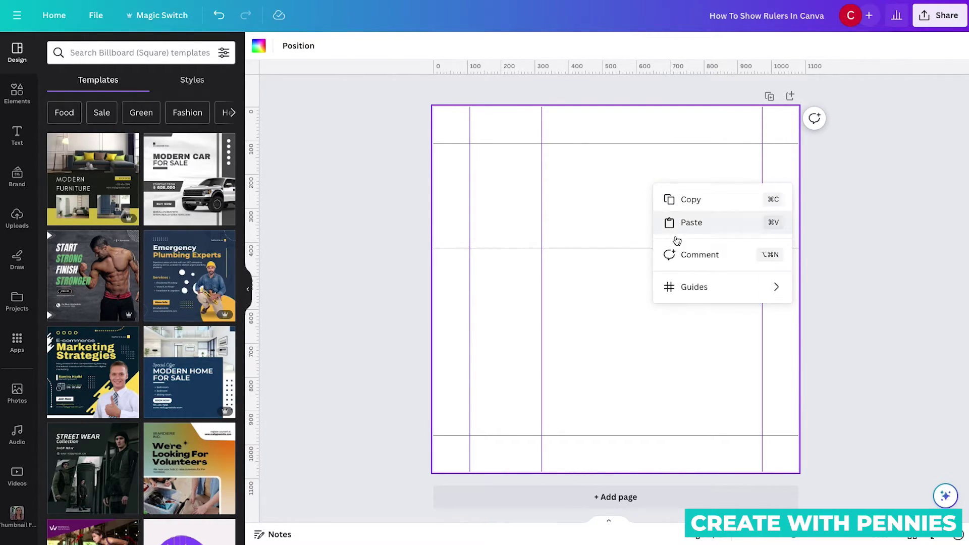
mouse_move(725, 292)
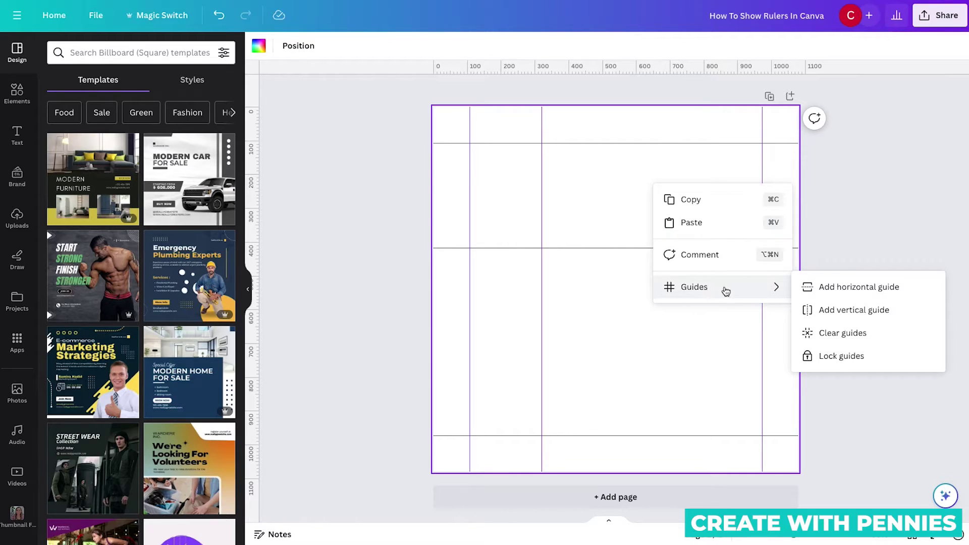
click(835, 310)
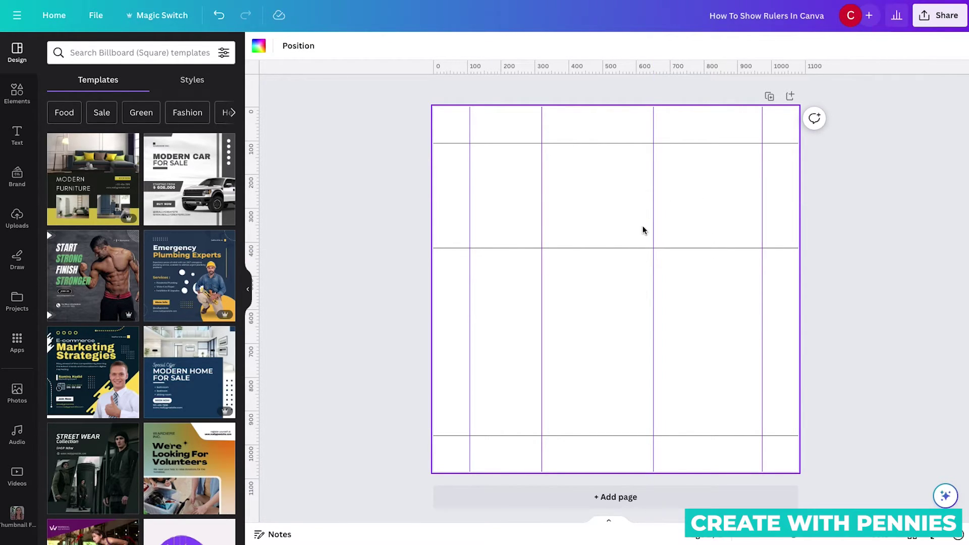
right_click(580, 295)
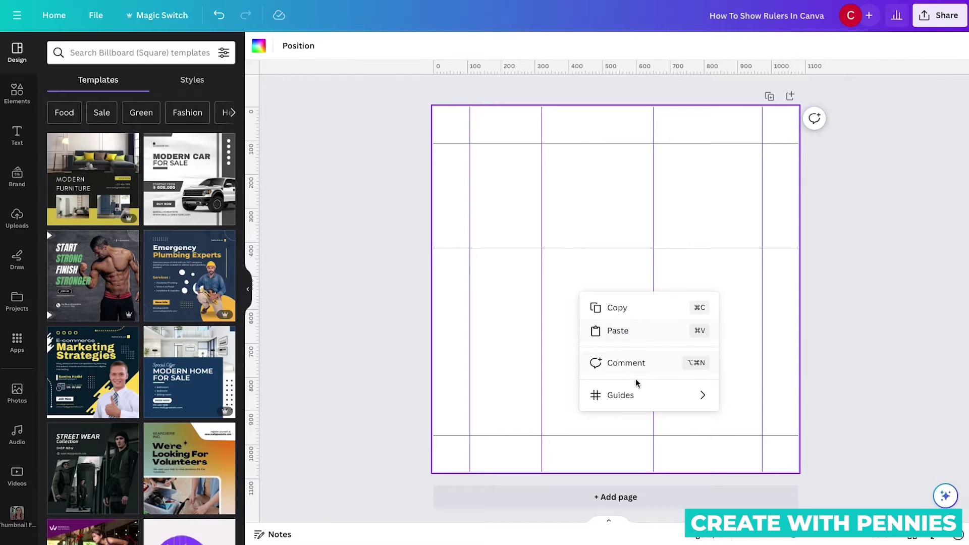
Add a horizontal guide at about 729 from the top ruler
mouse_move(630, 402)
click(769, 441)
drag(589, 70, 597, 352)
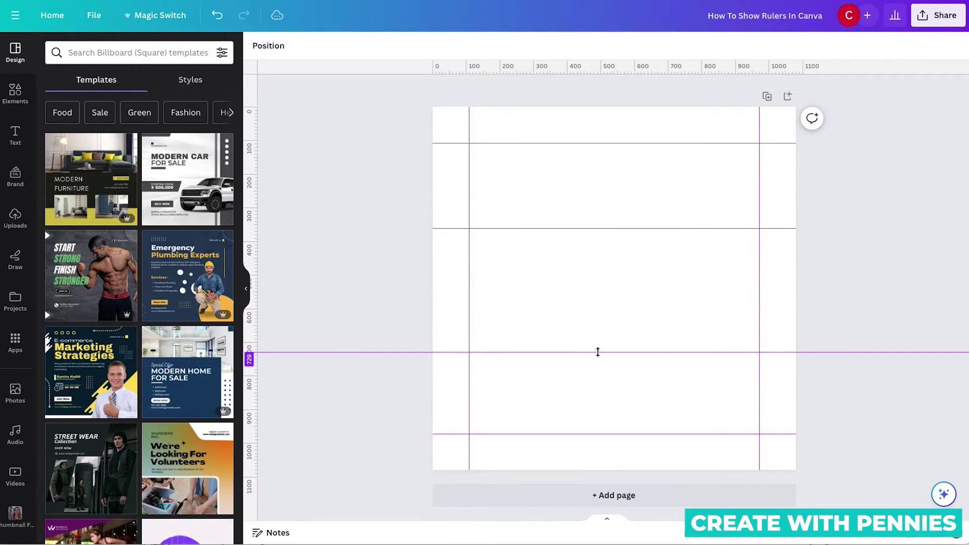
Zoom in and place a vertical guide exactly at 501
click(823, 538)
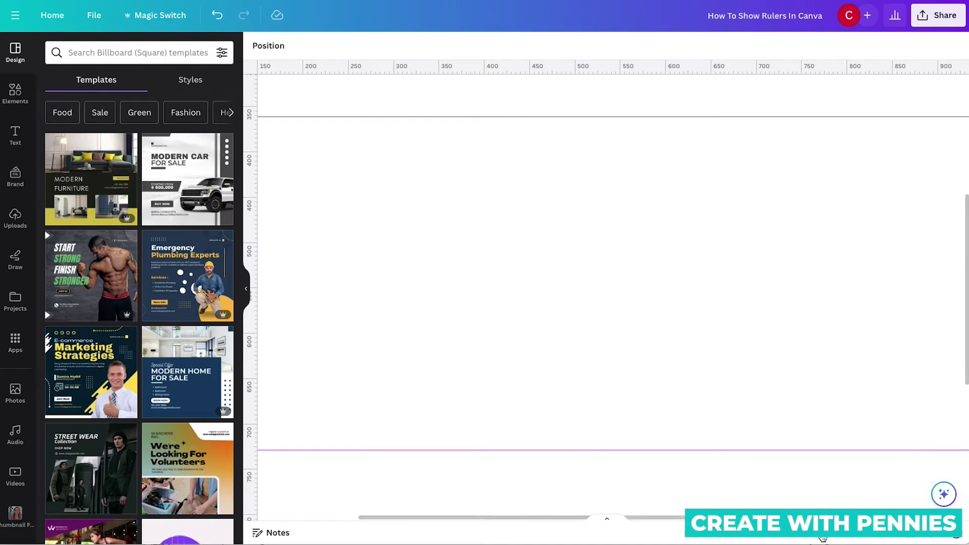
drag(823, 538, 831, 537)
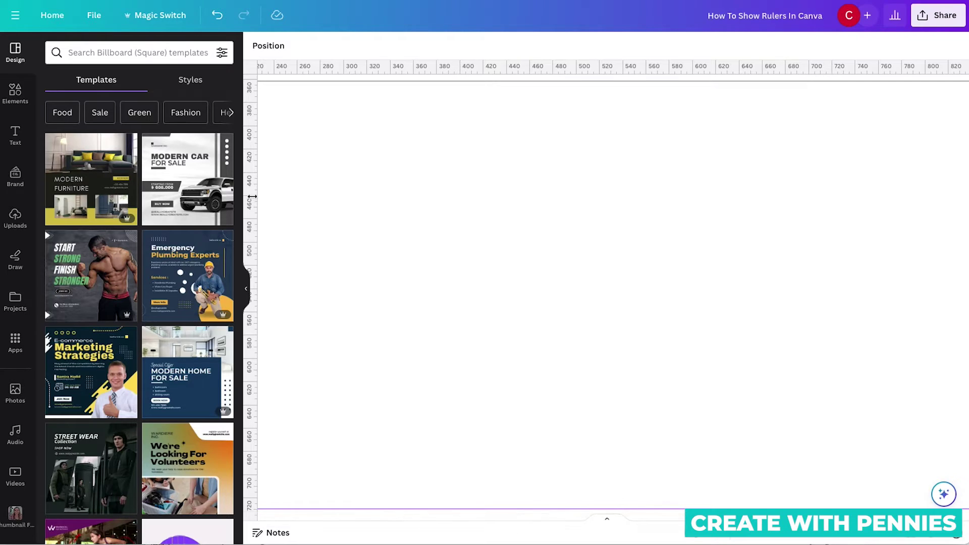
drag(247, 201, 460, 200)
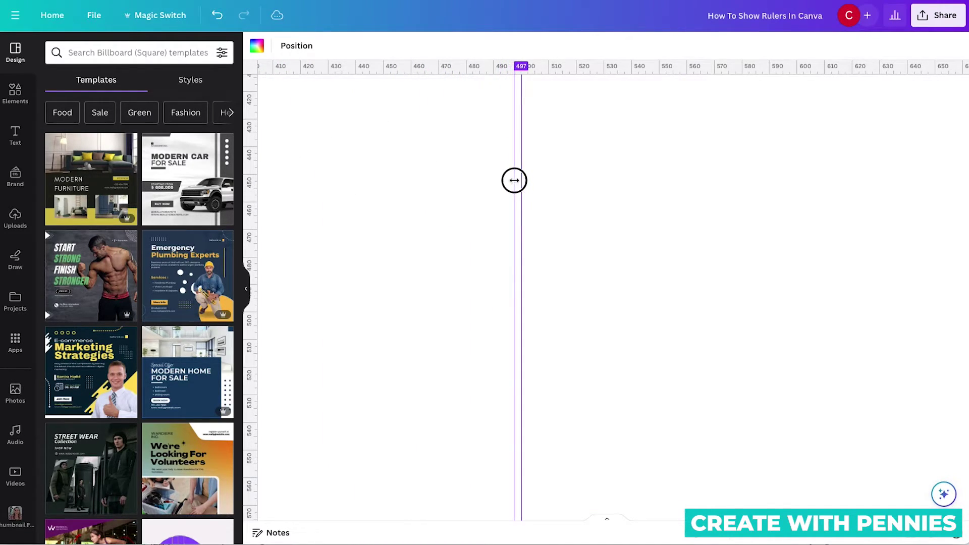
drag(513, 180, 526, 181)
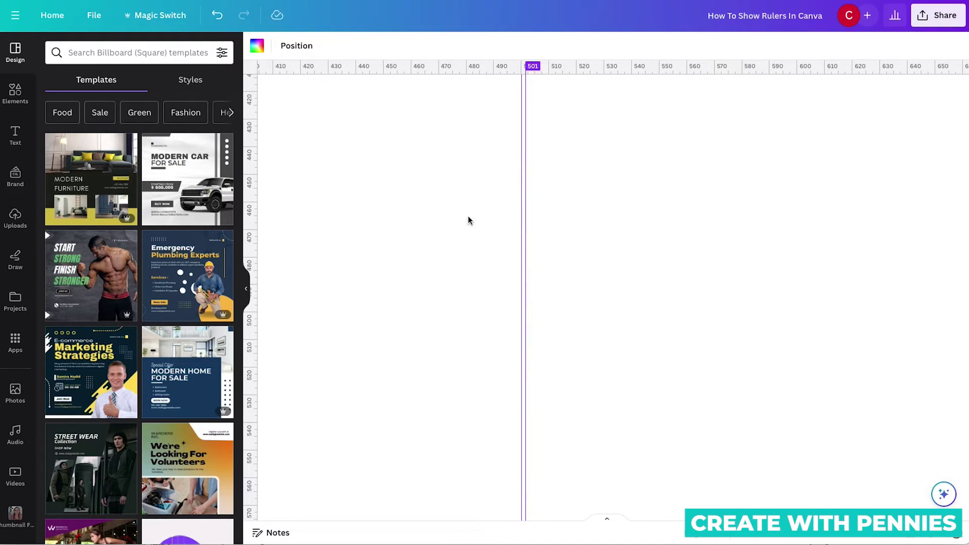
click(11, 91)
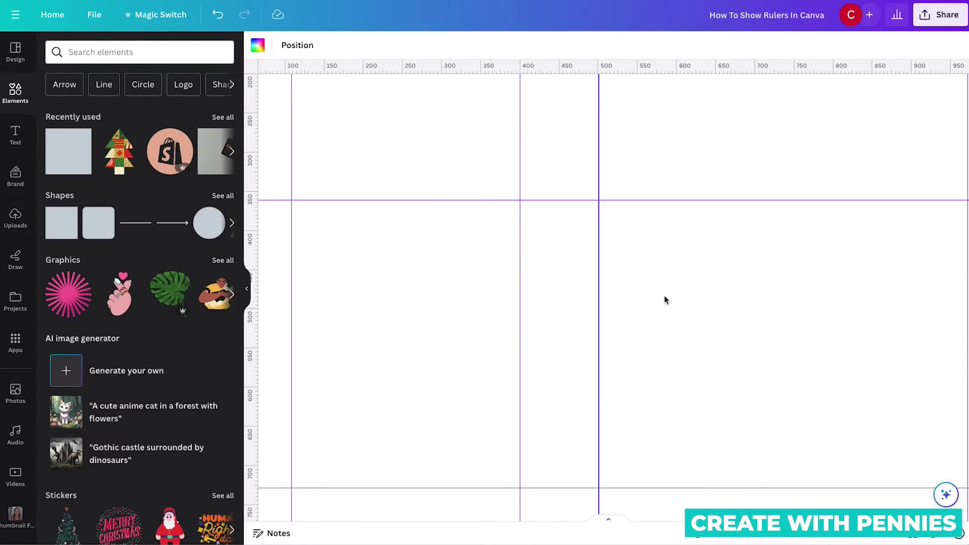
Add a square and resize it so its edges snap to the surrounding guides
click(66, 158)
drag(652, 261, 674, 255)
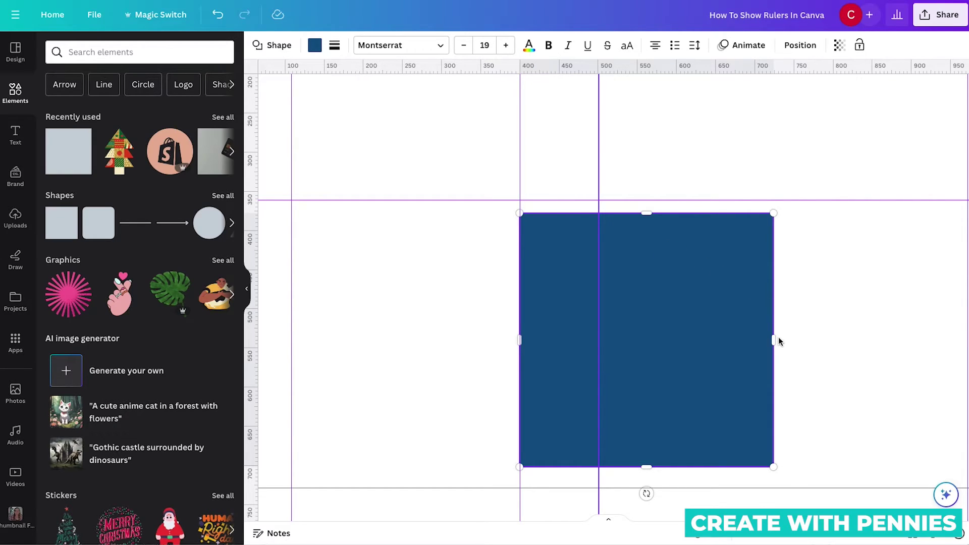
drag(773, 340, 600, 340)
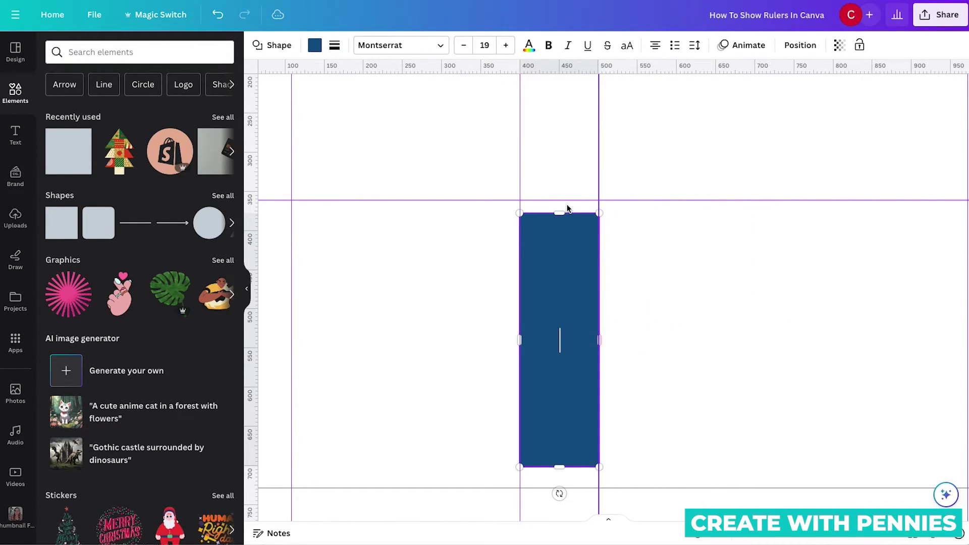
drag(559, 214, 559, 201)
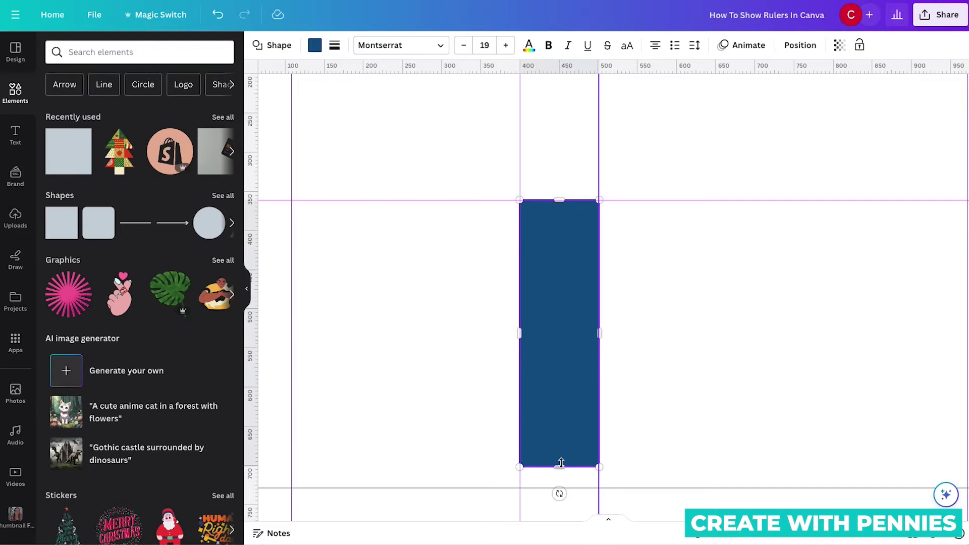
drag(559, 467, 560, 487)
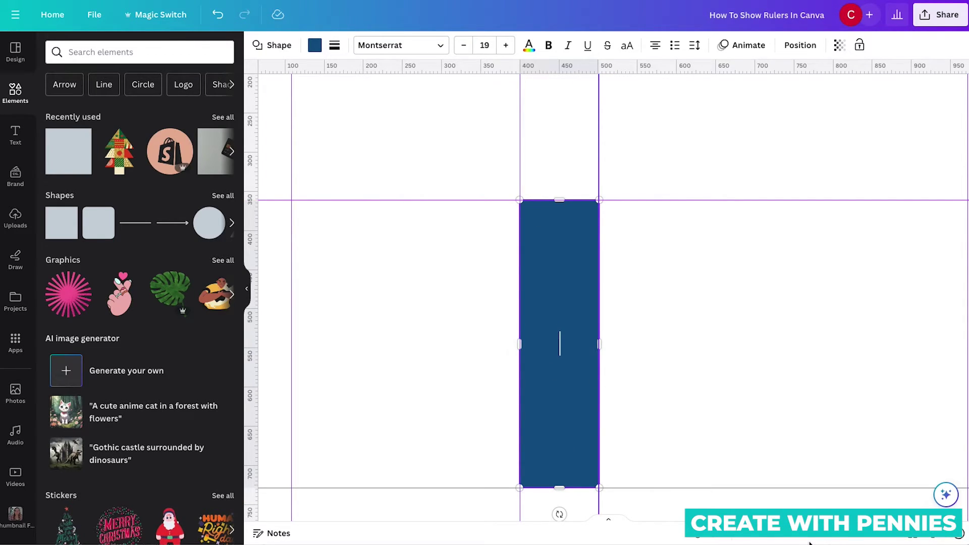
Zoom out to the whole page and delete the blue rectangle
drag(801, 540, 794, 538)
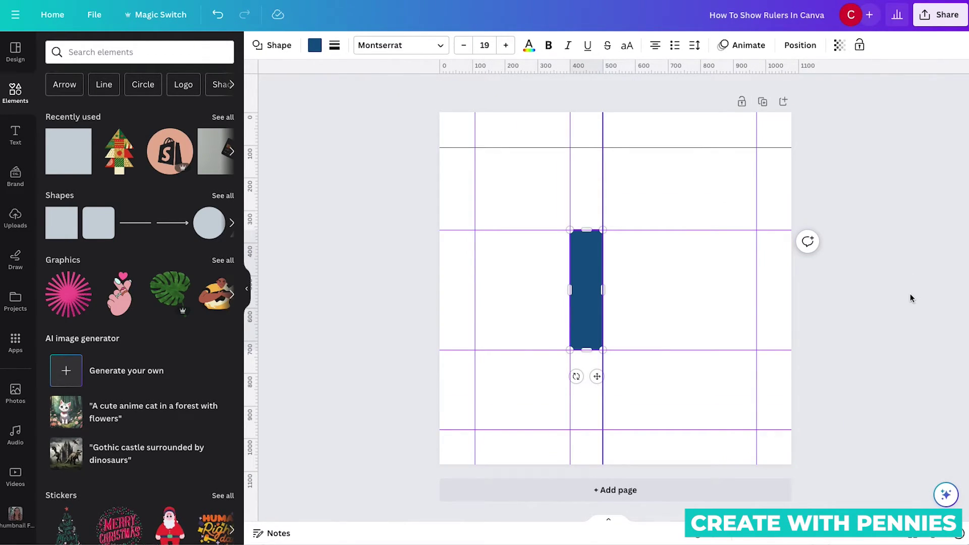
click(586, 158)
key(Delete)
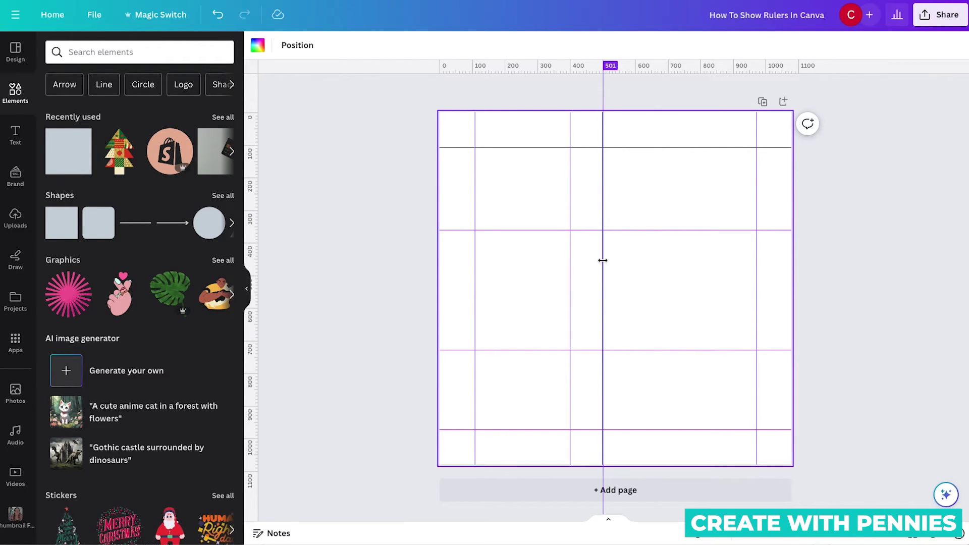
Drag the interior guides off the page, including the middle verticals and the horizontal at 361
drag(603, 260, 850, 270)
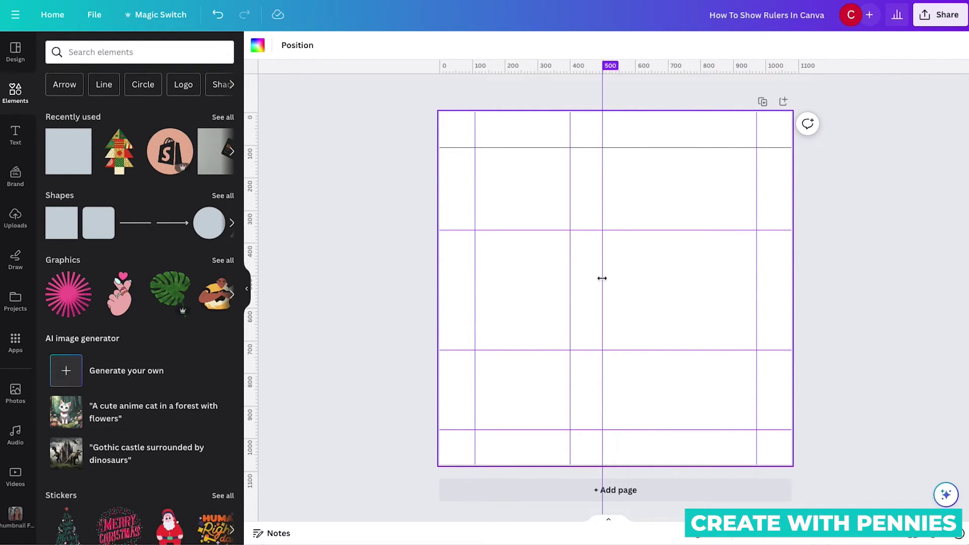
drag(602, 278, 375, 278)
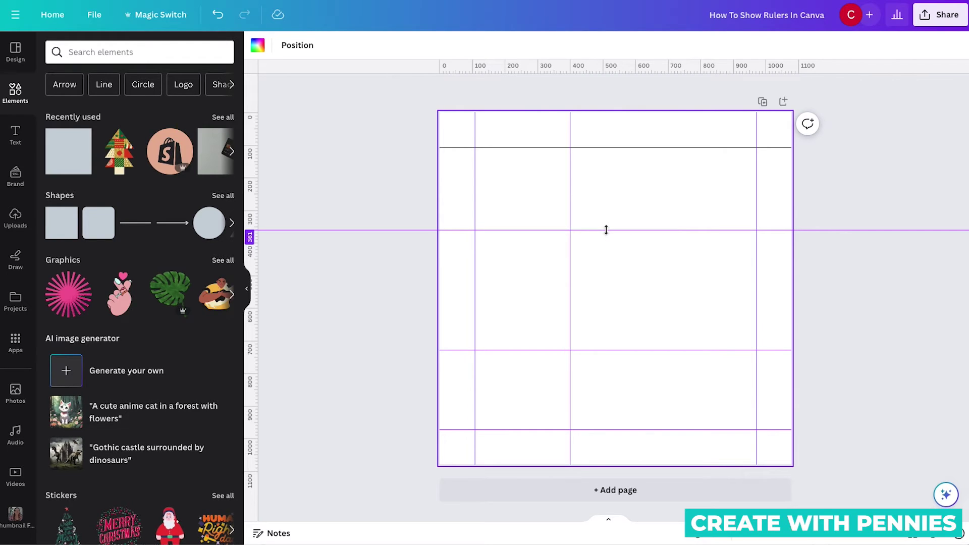
drag(606, 230, 602, 100)
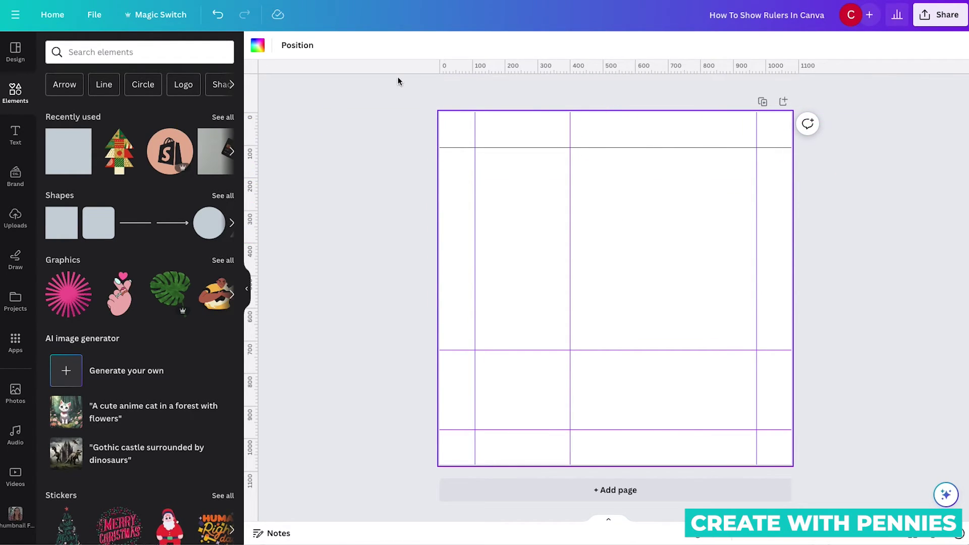
drag(571, 326, 354, 325)
drag(575, 349, 586, 509)
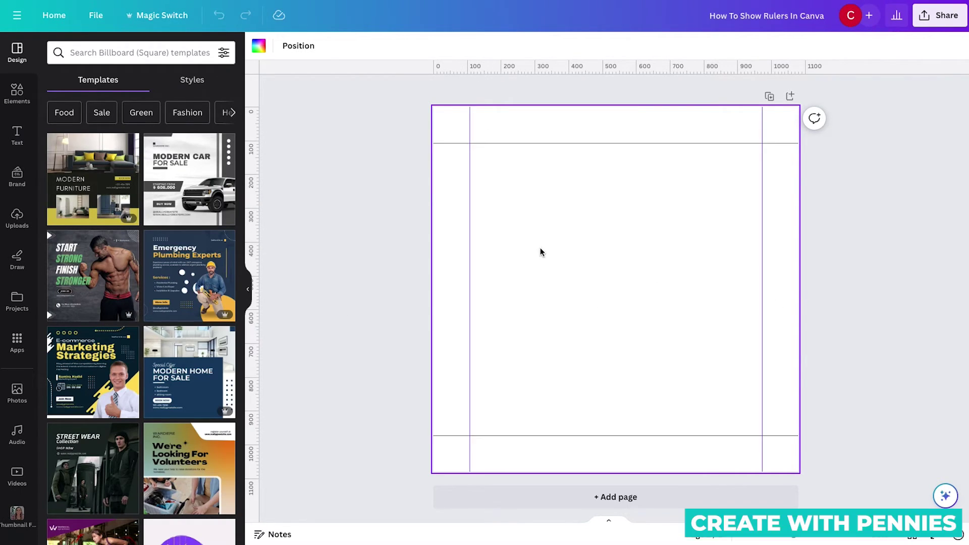
Clear all guides, then undo twice so the grid returns minus one vertical guide
right_click(540, 250)
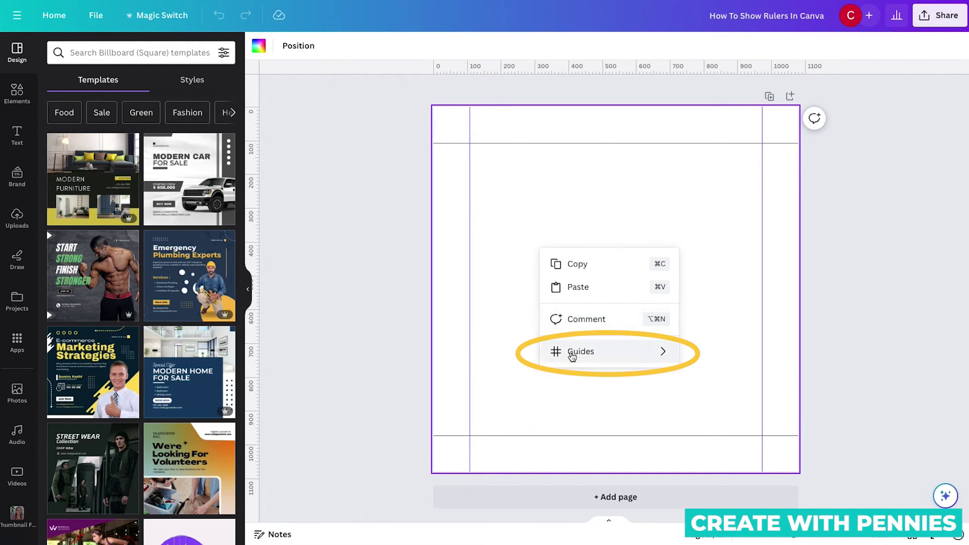
mouse_move(583, 358)
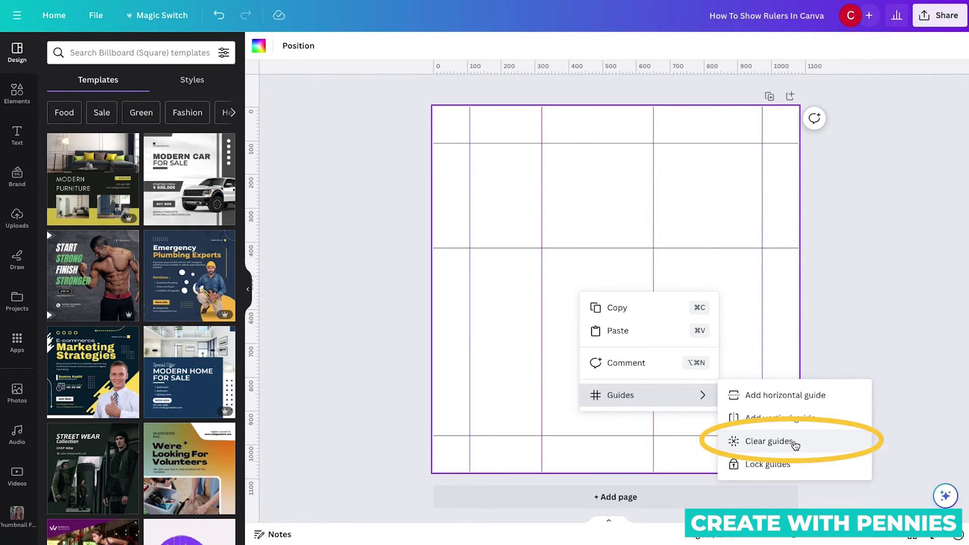
click(797, 443)
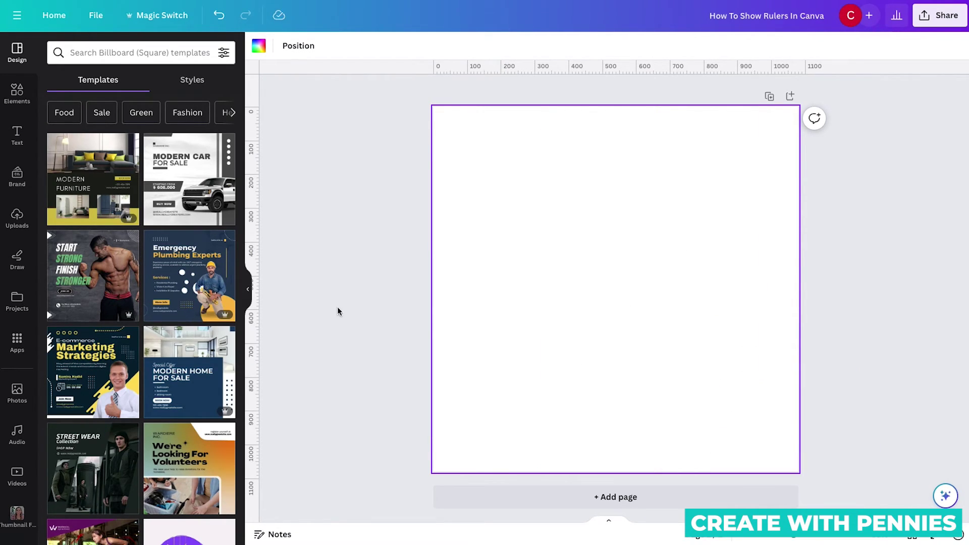
key(ctrl+z)
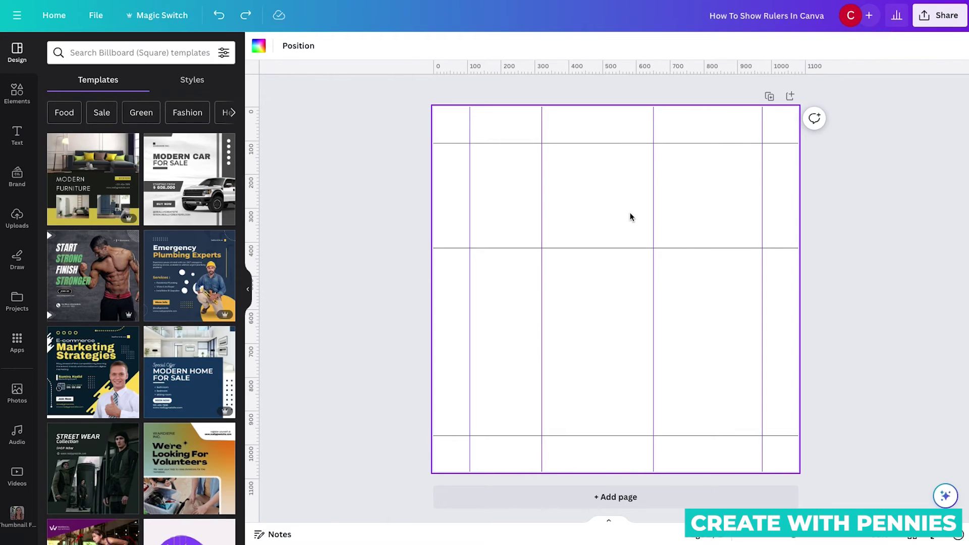
click(218, 18)
Lock all guides from the canvas Guides menu
right_click(671, 196)
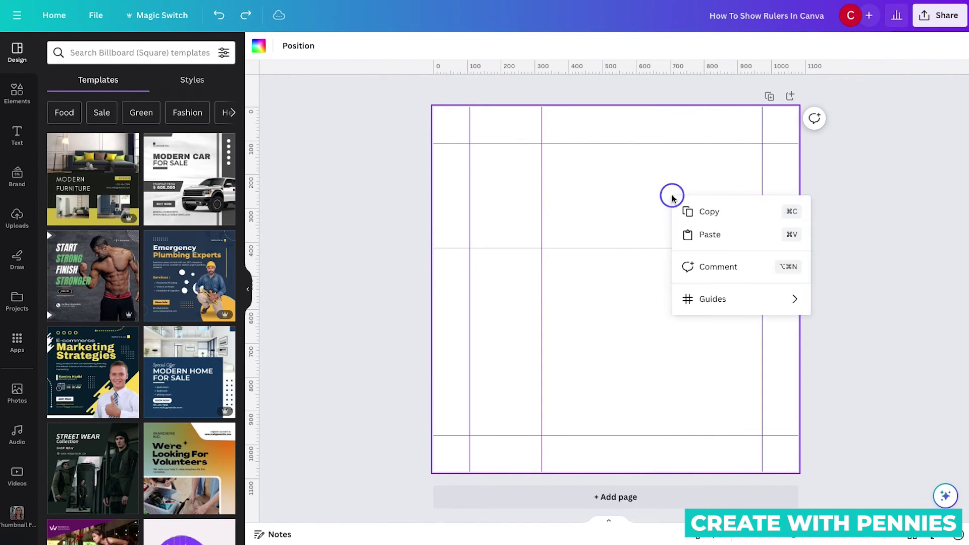
mouse_move(767, 303)
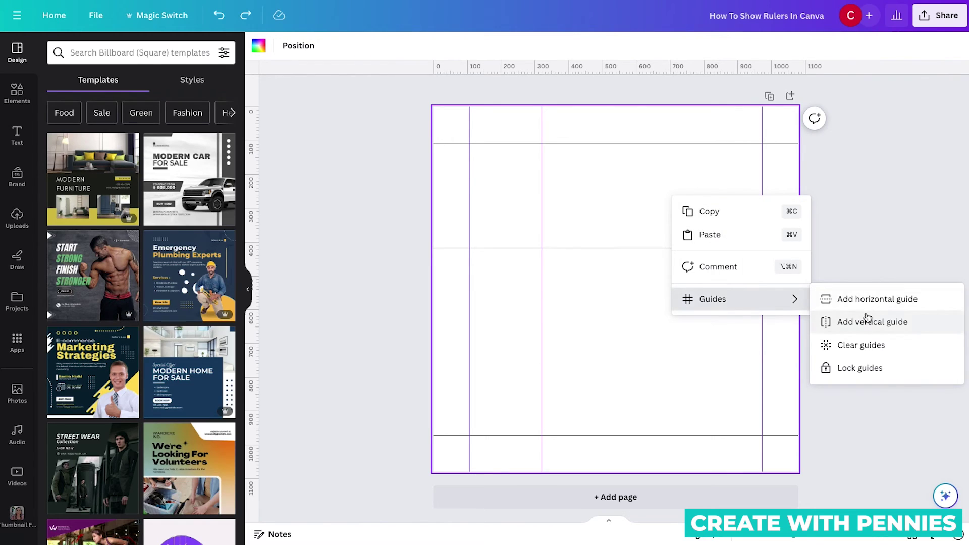
click(850, 369)
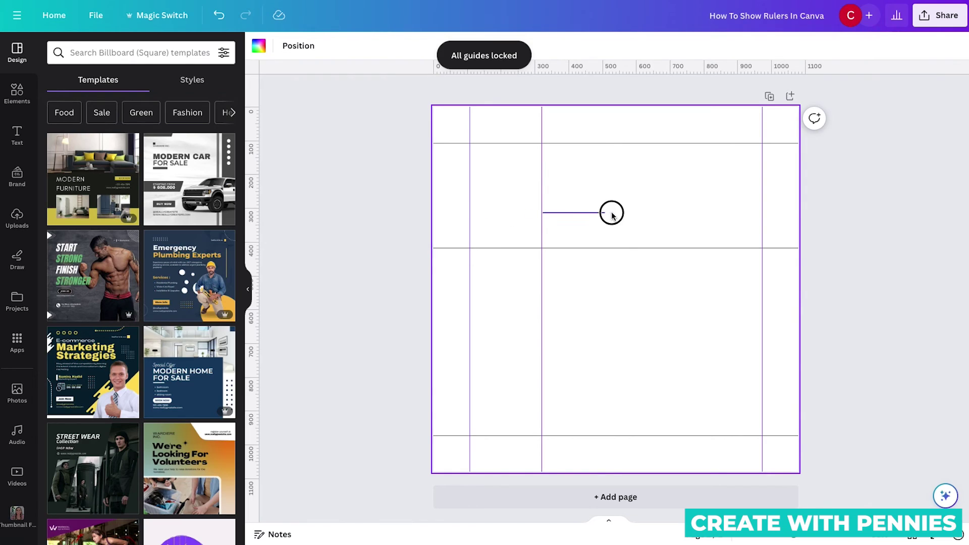
Unlock the guides and move the middle horizontal guide up to about 200
right_click(647, 207)
mouse_move(719, 316)
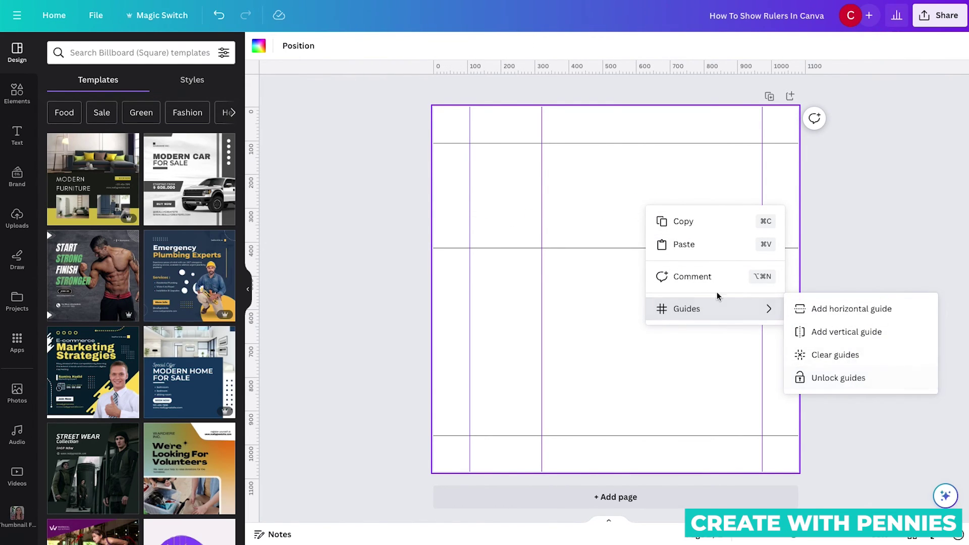
click(819, 382)
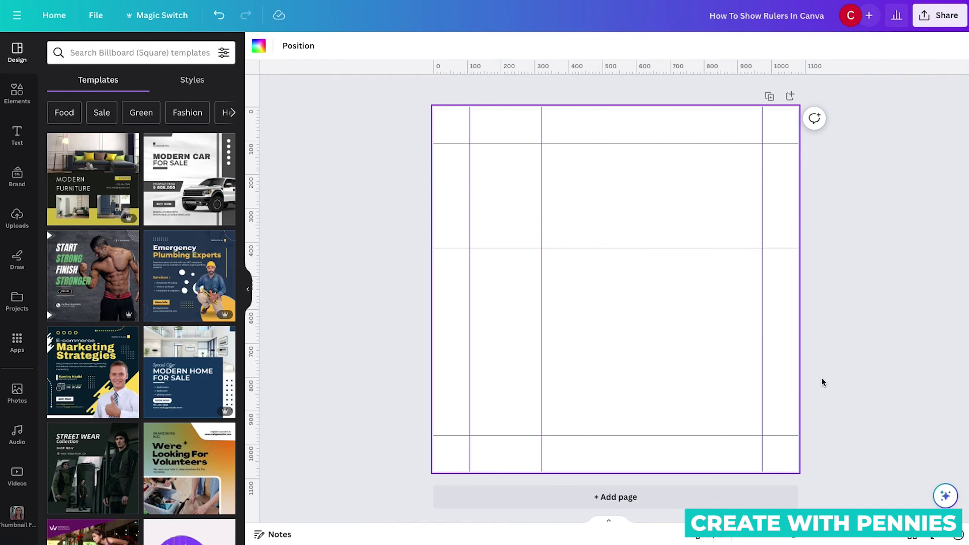
drag(636, 249, 639, 184)
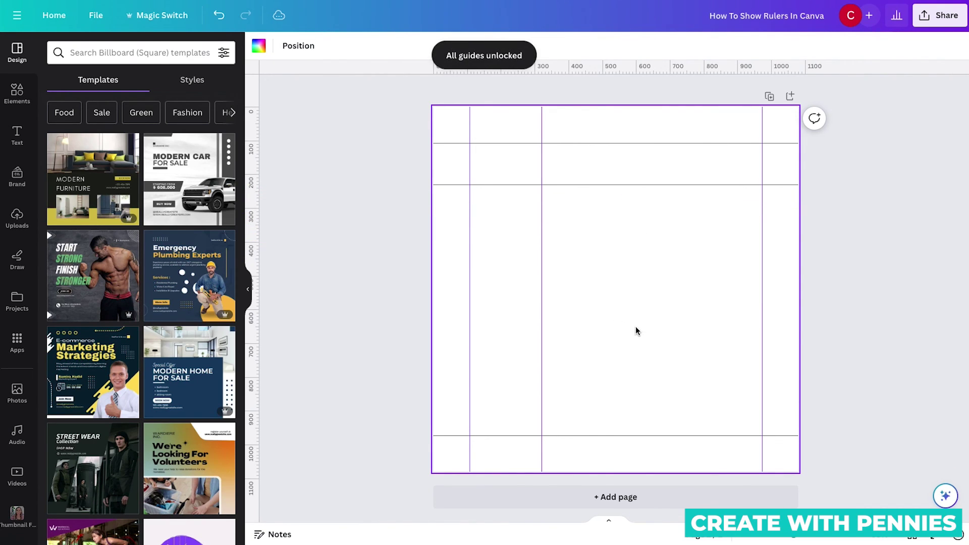